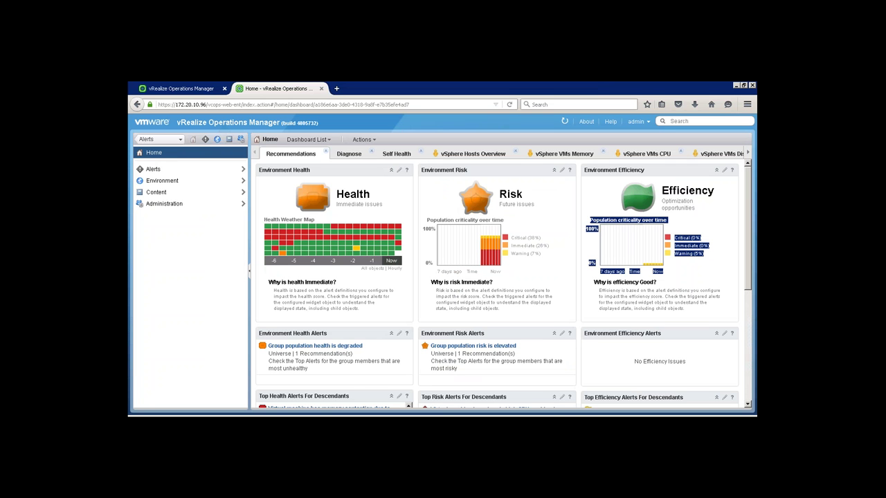
- Look at the environment overview of all objects, including its groups, and return to the home dashboard
click(176, 183)
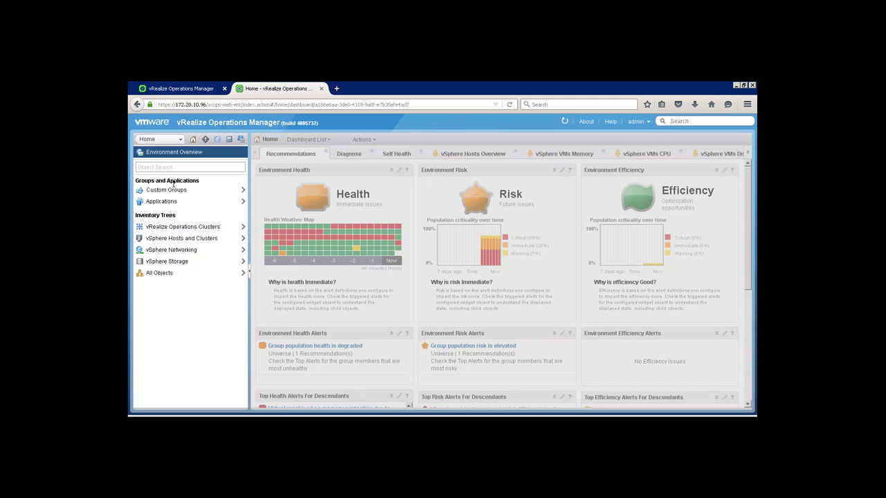
click(161, 274)
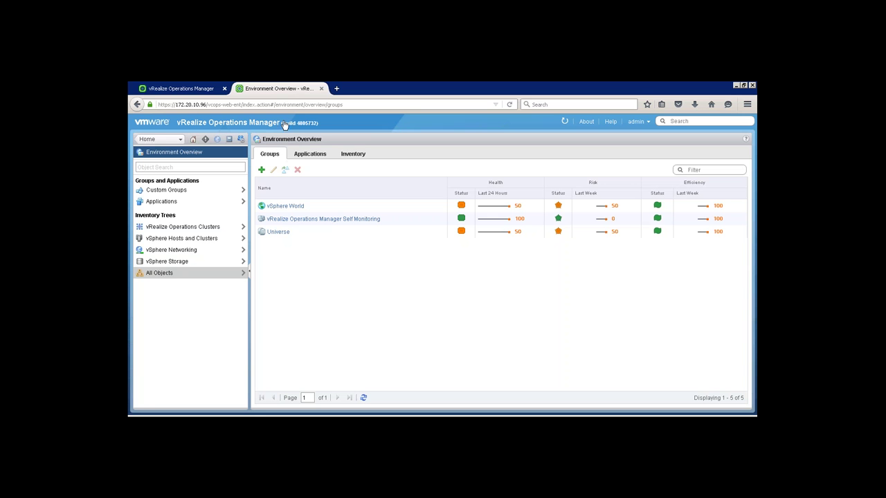
click(194, 139)
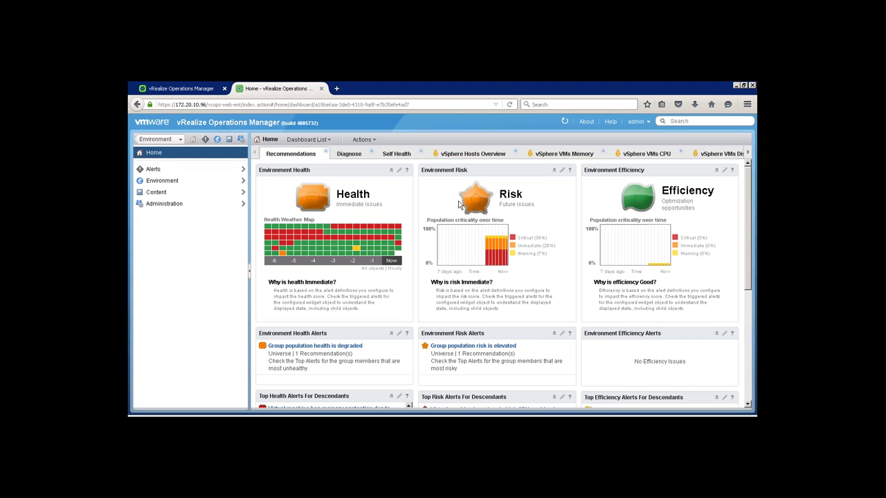
- Open virtual machine bvmdb05 from the Health Weather Map and show the details of its memory contention alert
click(312, 240)
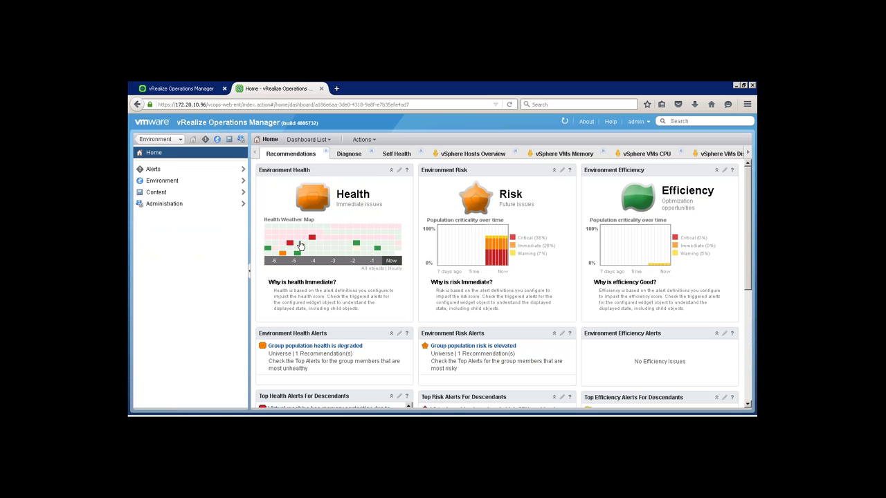
mouse_move(291, 247)
click(312, 239)
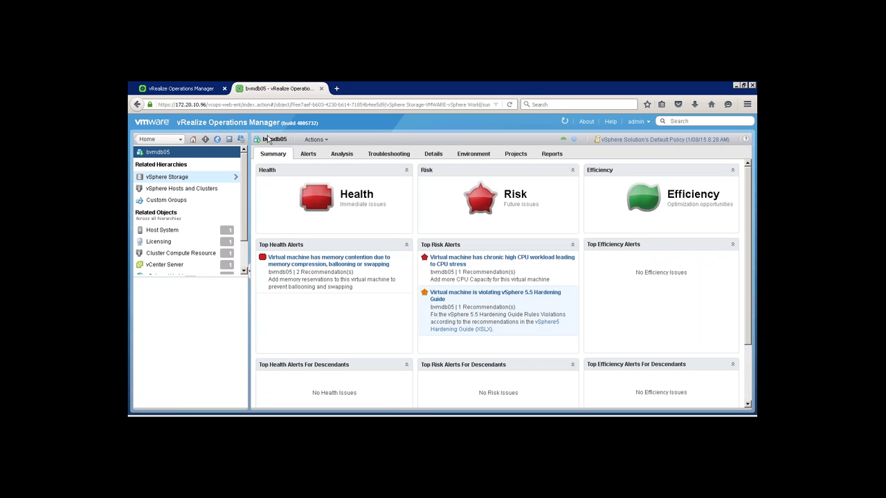
click(342, 263)
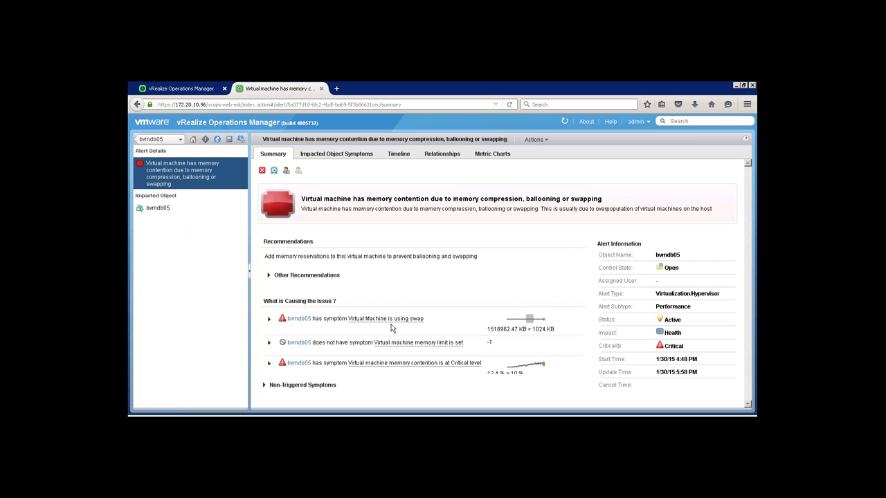
- Review the alert's memory reservation recommendation and symptoms, and expand the other recommendations
mouse_move(544, 367)
drag(277, 257, 353, 258)
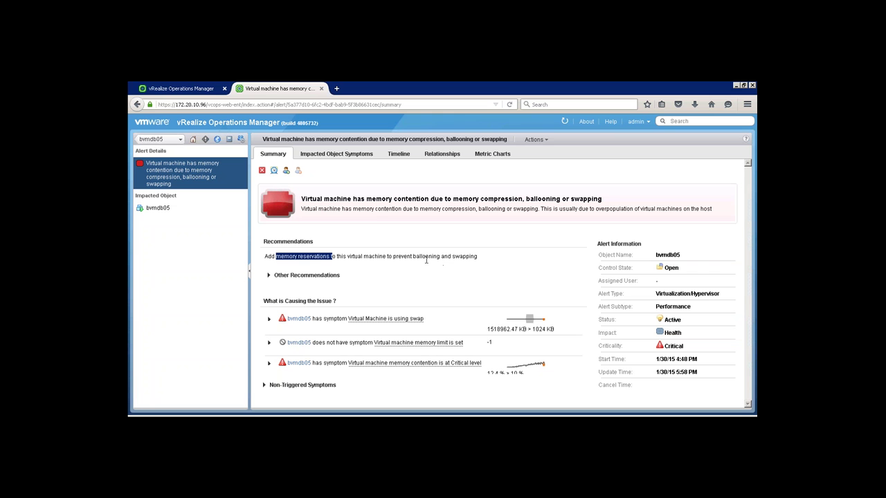
drag(413, 257, 479, 257)
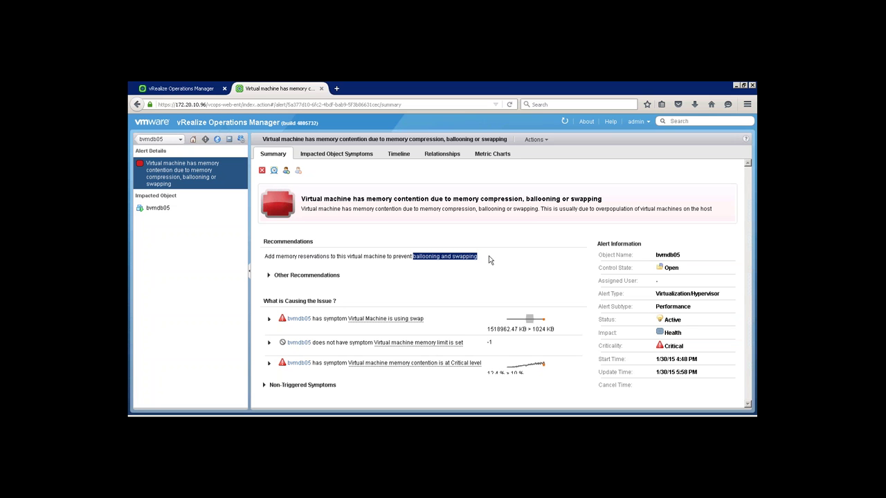
click(524, 269)
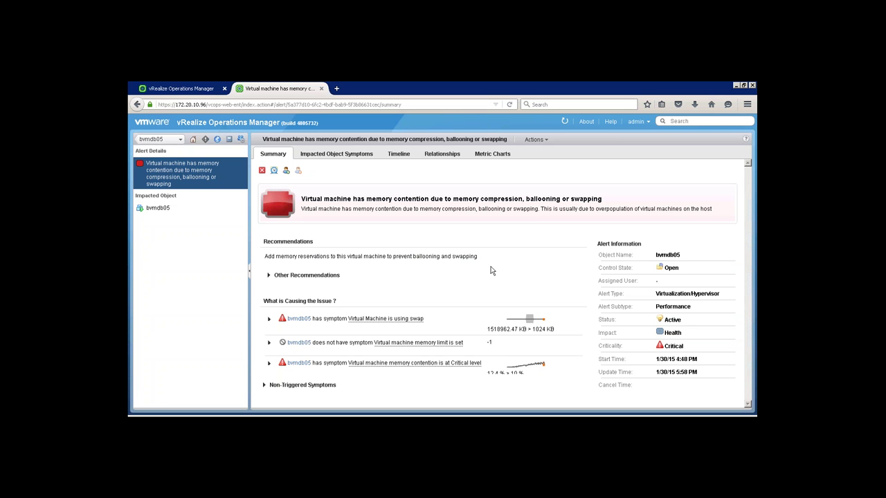
click(268, 276)
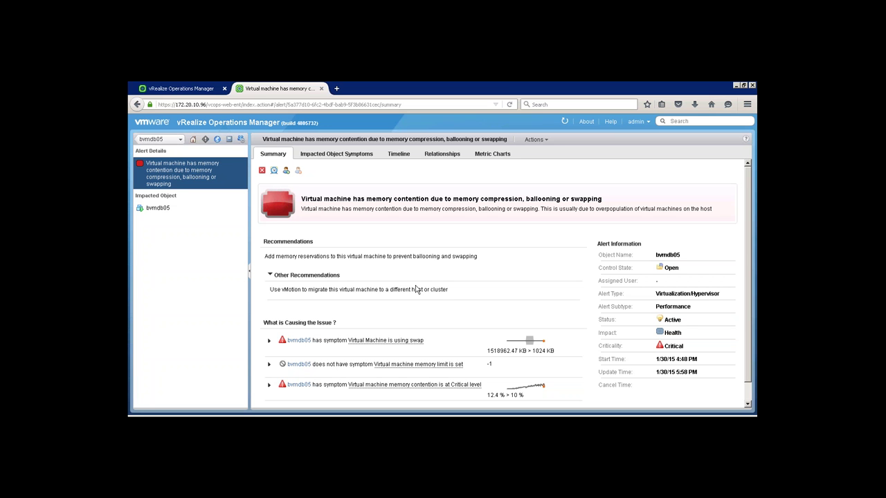
- Return to the home page and examine the vSphere Hosts Overview dashboard's heatmaps and Top 25 host lists
click(195, 140)
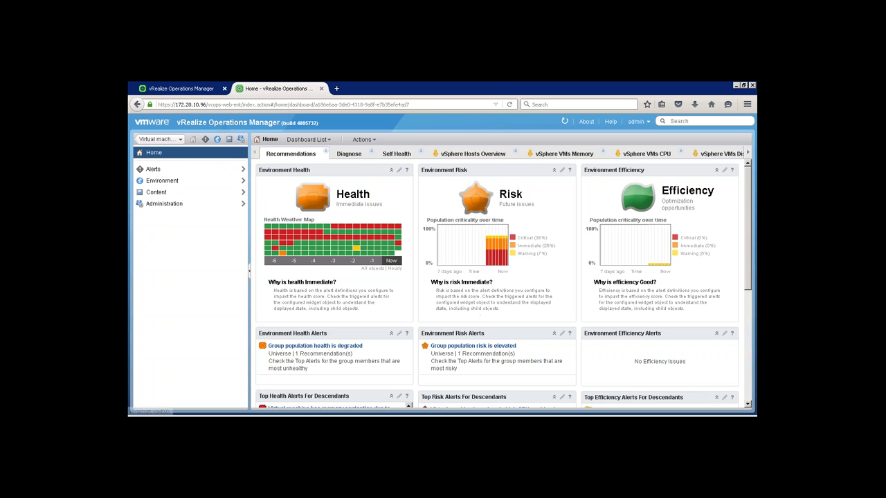
click(463, 155)
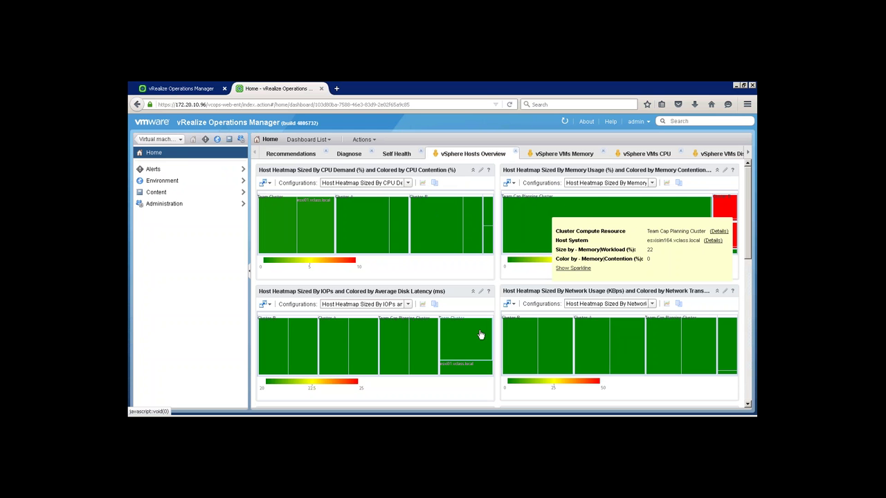
mouse_move(460, 343)
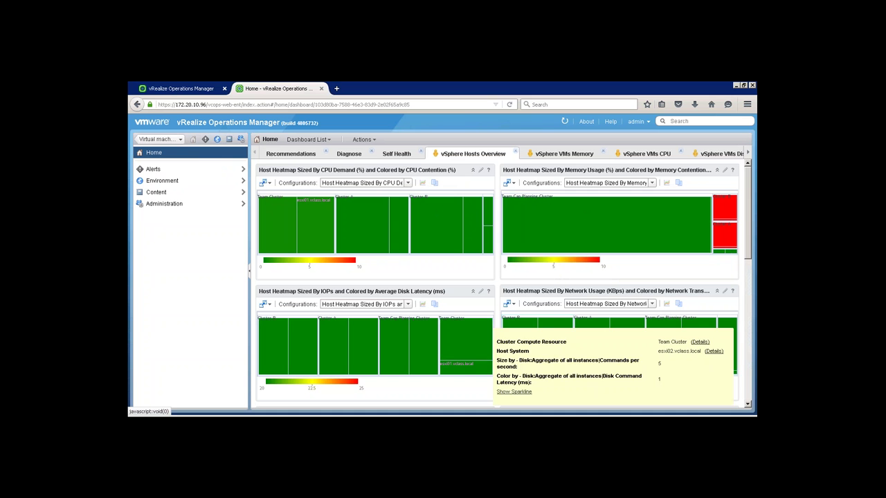
mouse_move(556, 324)
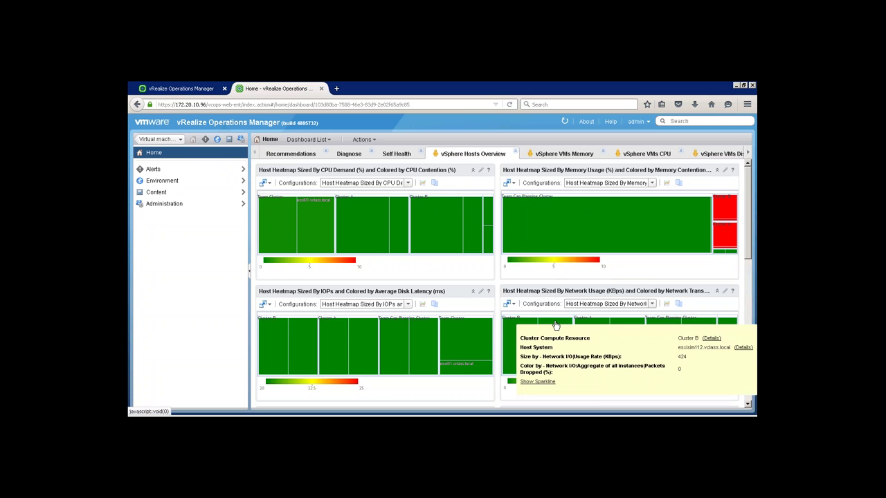
mouse_move(554, 213)
scroll(554, 213, down, 2)
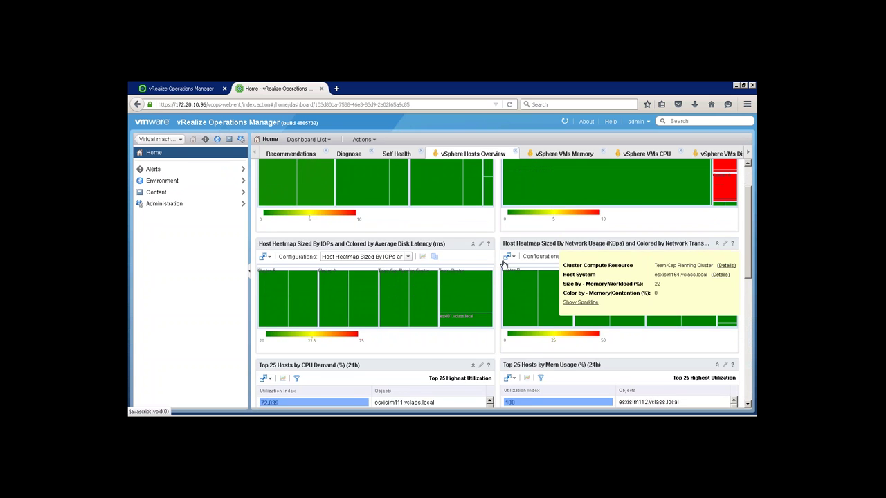
scroll(554, 213, down, 5)
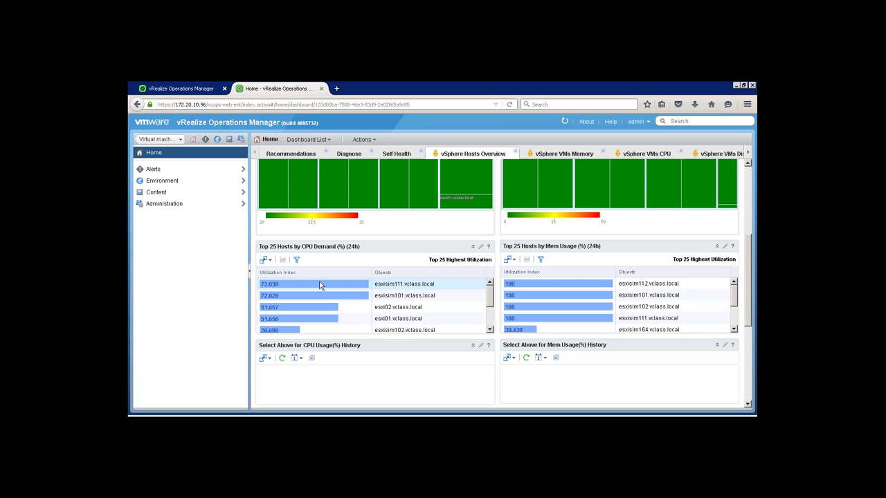
- Open vSphere World from the environment groups and display its vSphere Hosts and Clusters inventory tree
click(159, 181)
click(176, 274)
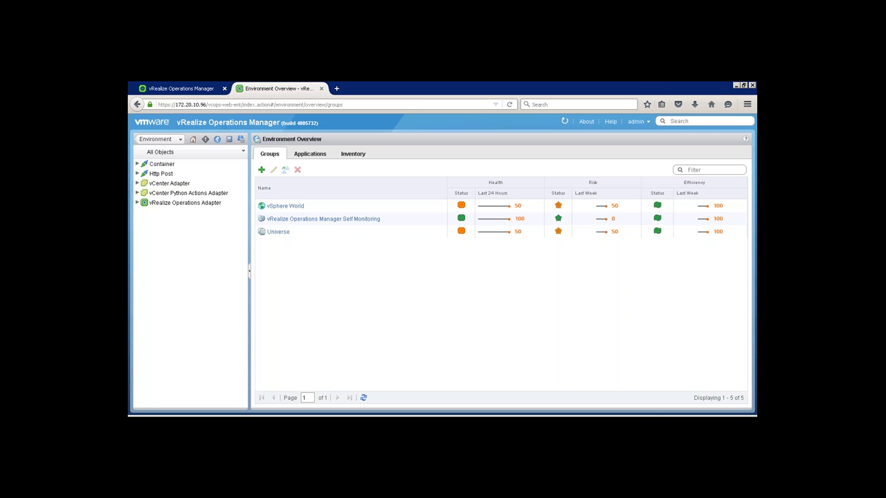
click(293, 207)
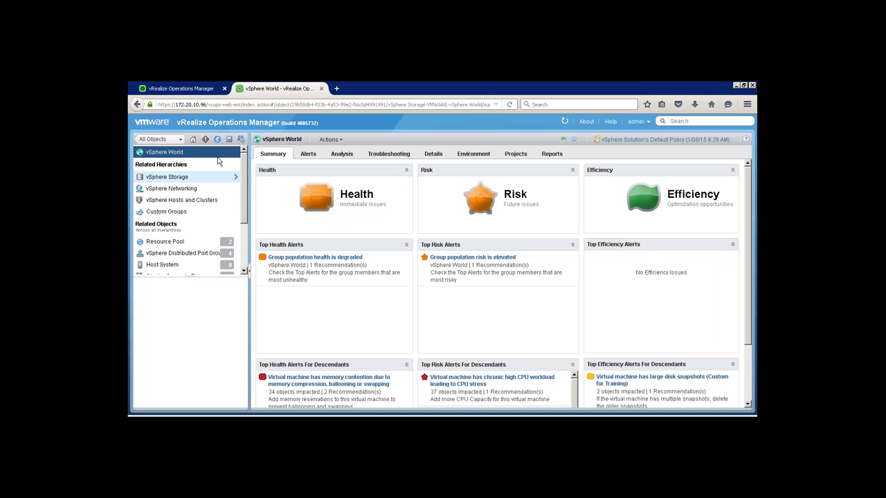
click(186, 201)
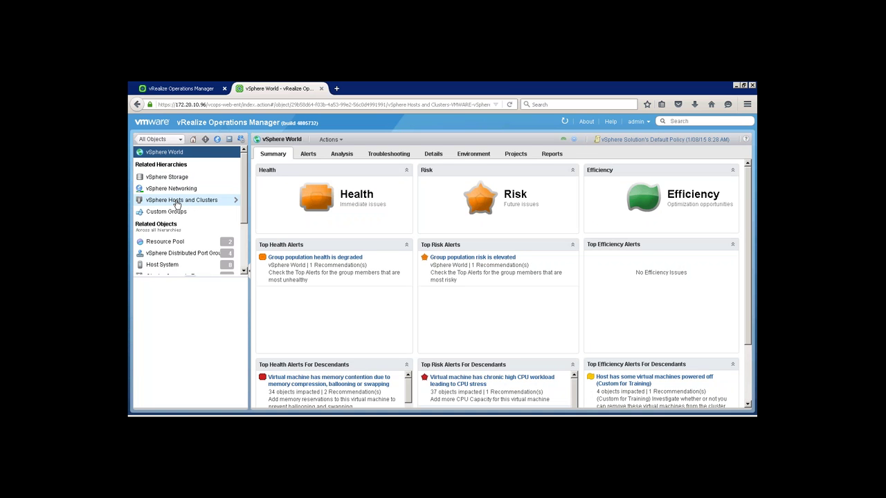
click(137, 165)
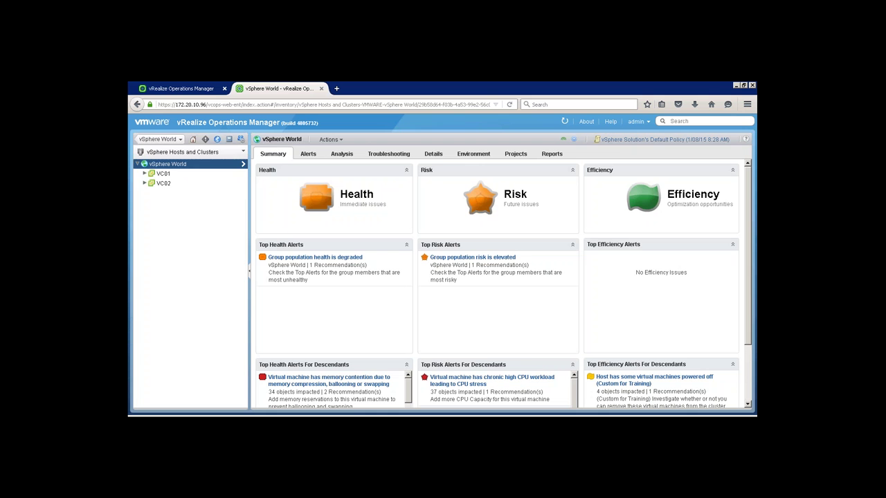
- Expand VC01 and VC02 through datacenters Training A and Training B to show the hosts in all four clusters
click(144, 174)
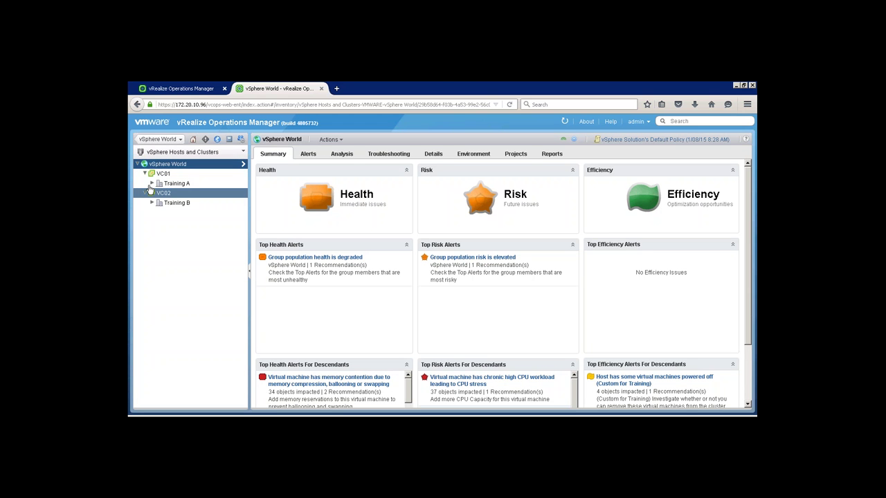
click(153, 183)
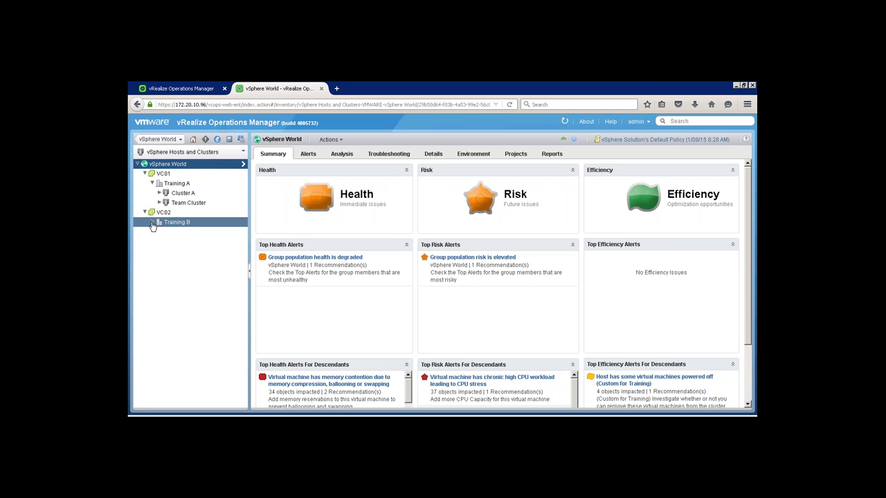
click(151, 222)
click(159, 193)
click(159, 222)
click(160, 290)
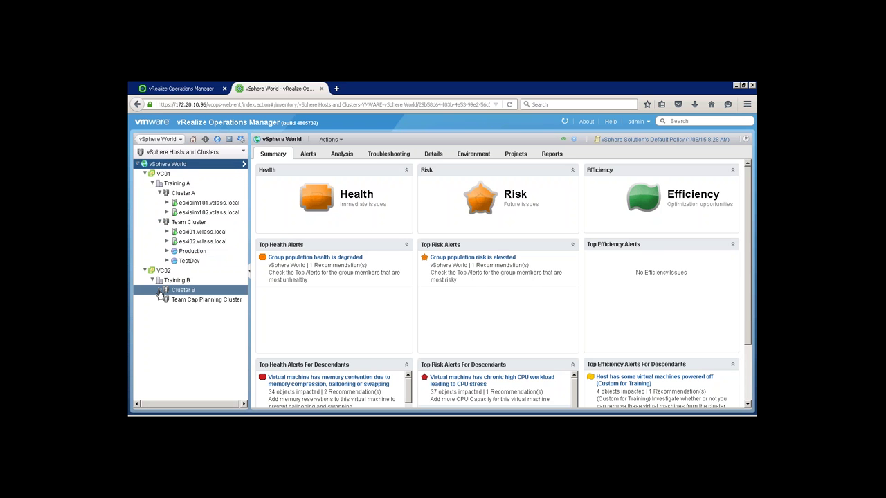
click(160, 309)
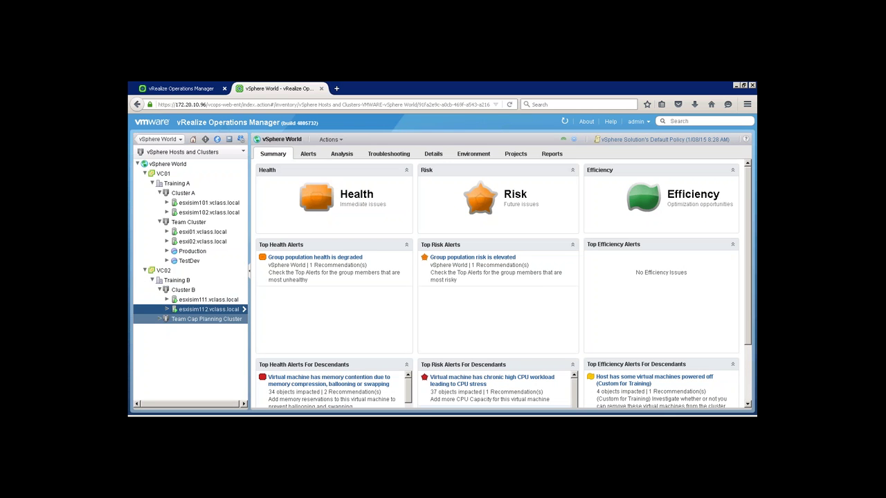
click(160, 319)
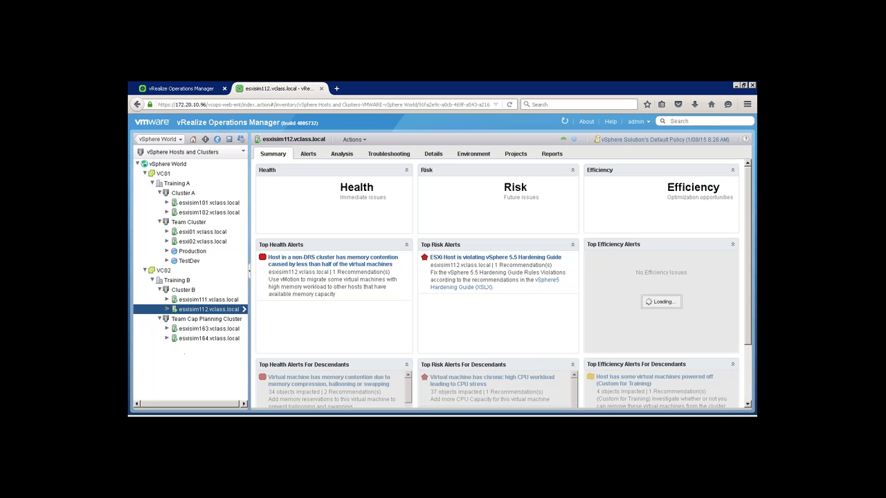
- Select host esxisim101.vclass.local in Cluster A and view its active alerts
click(203, 202)
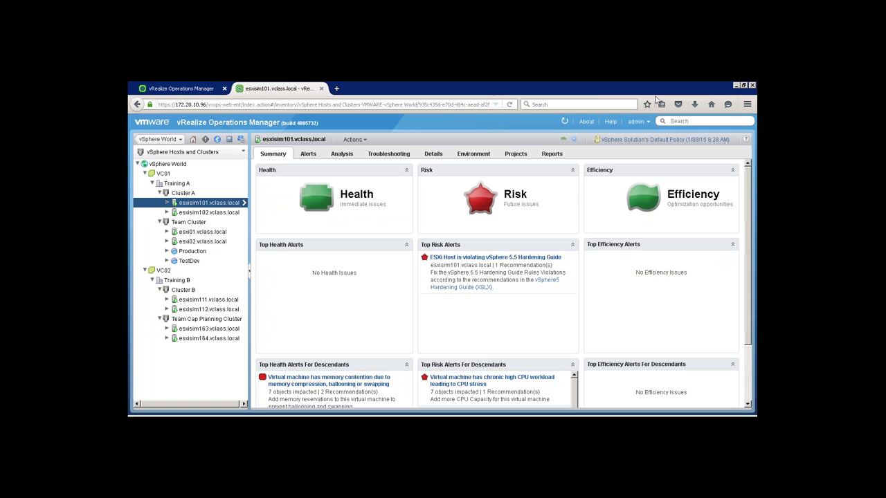
mouse_move(664, 90)
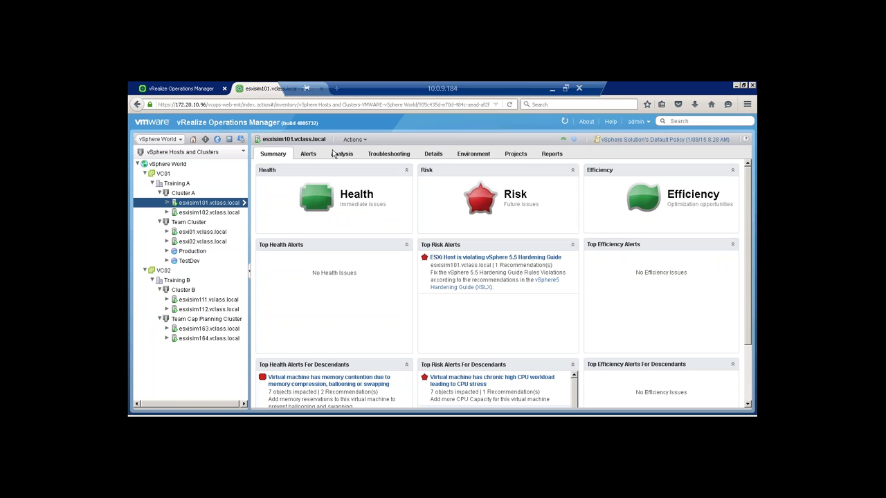
click(308, 154)
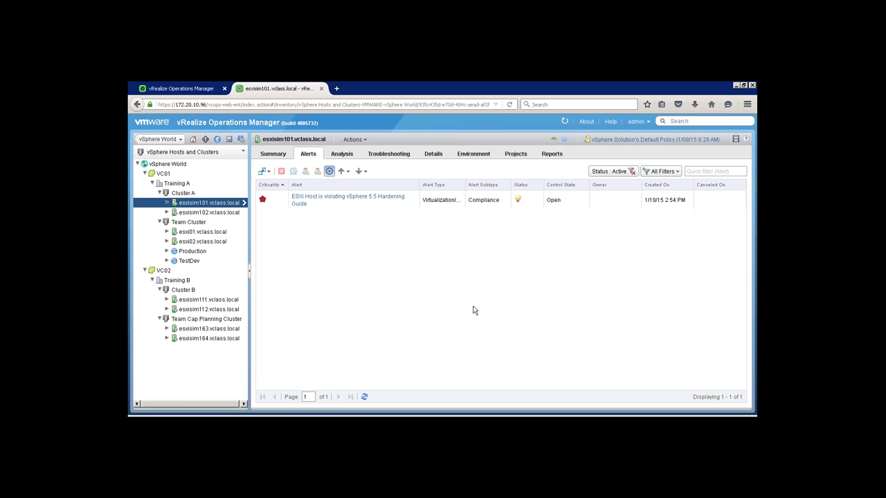
- Examine the host's workload analysis, including the CPU, memory and configuration limit breakdown
click(351, 156)
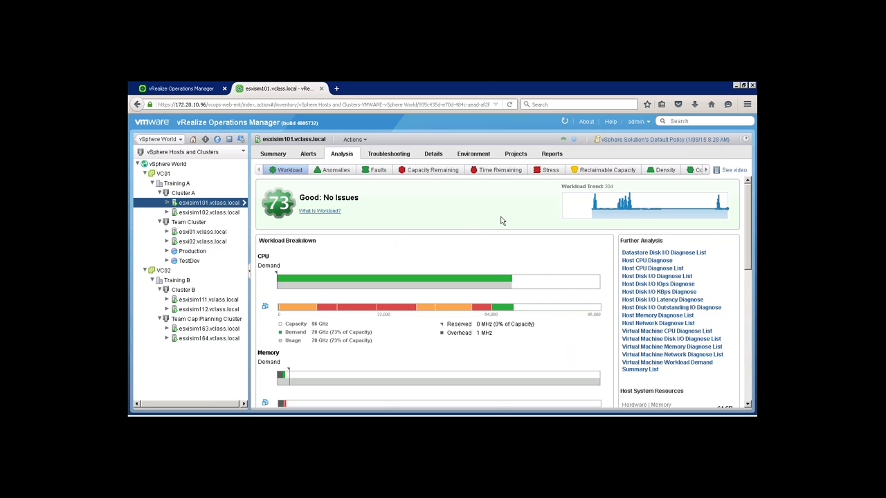
scroll(503, 220, down, 3)
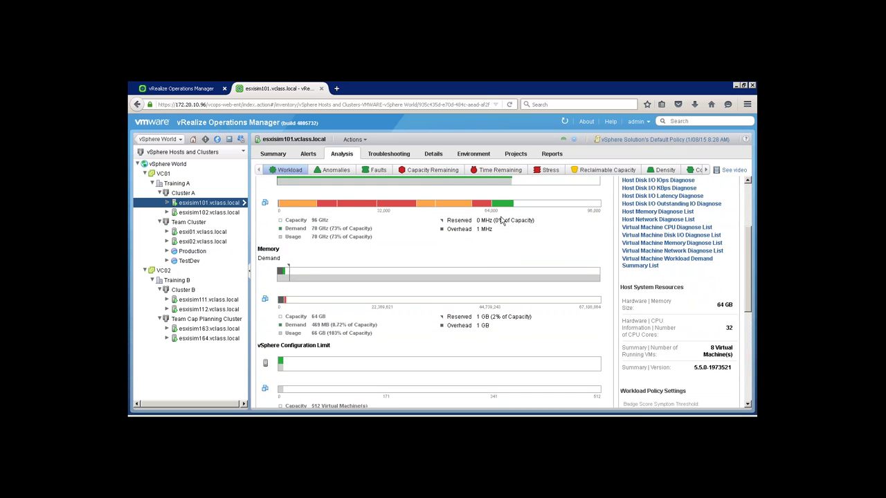
scroll(503, 219, up, 3)
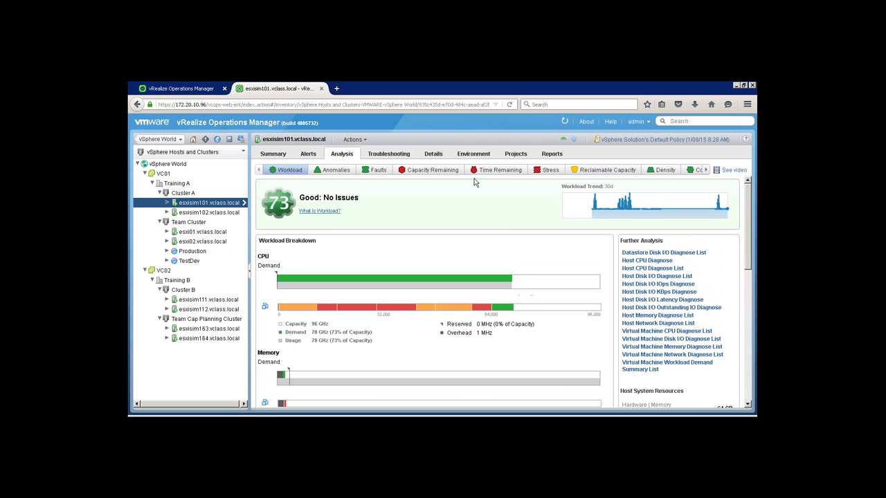
- View the host's related environment objects and display their relationships as a map
click(472, 155)
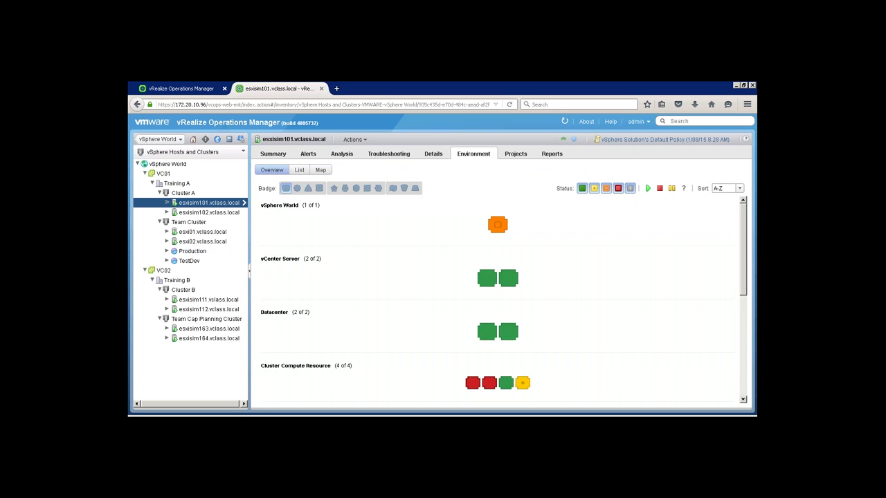
click(320, 171)
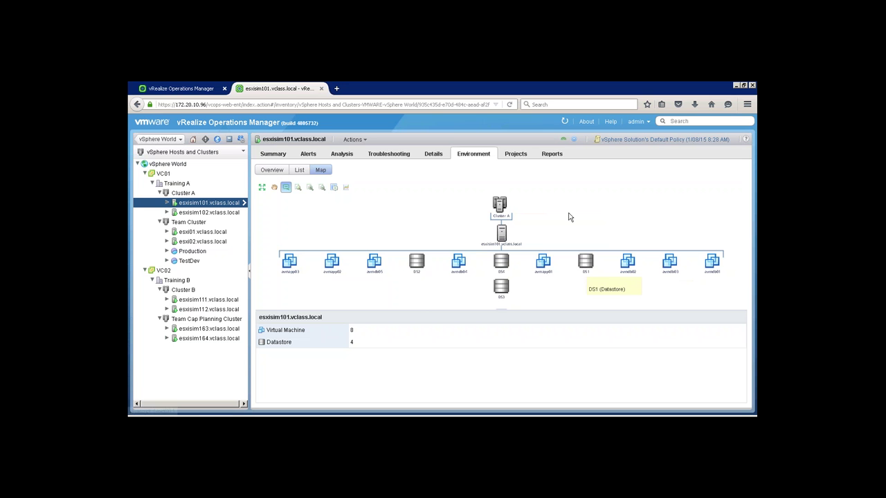
- Browse the report templates available for host esxisim101.vclass.local
click(552, 155)
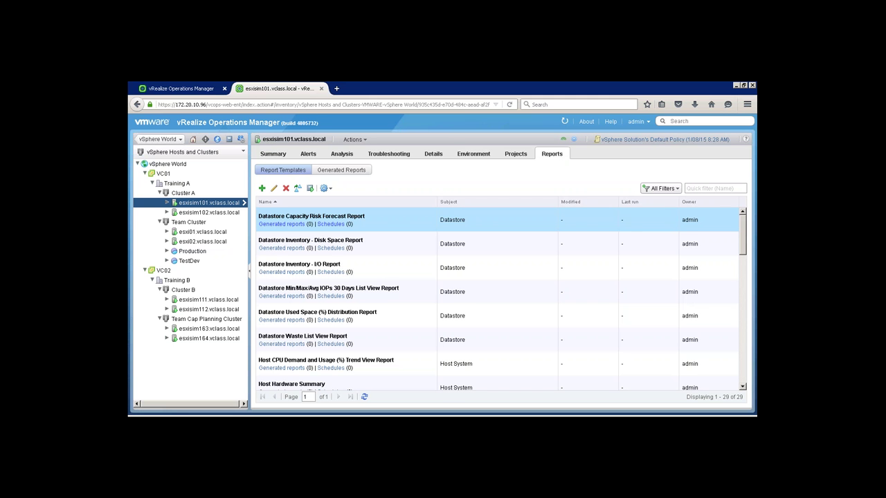
mouse_move(744, 241)
mouse_down()
mouse_move(746, 372)
mouse_move(743, 228)
mouse_up()
scroll(421, 355, down, 3)
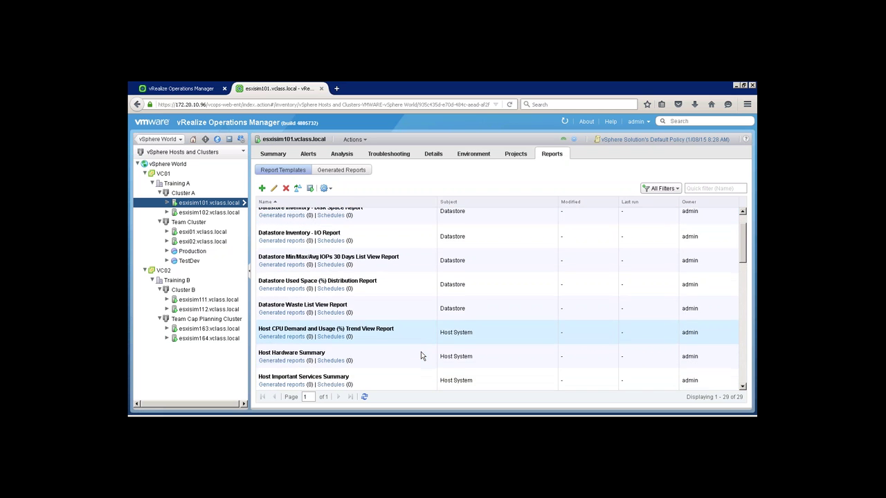
- Run the VM Inventory - CPU Report template for host esxisim101.vclass.local and show the host's generated reports
scroll(420, 353, down, 5)
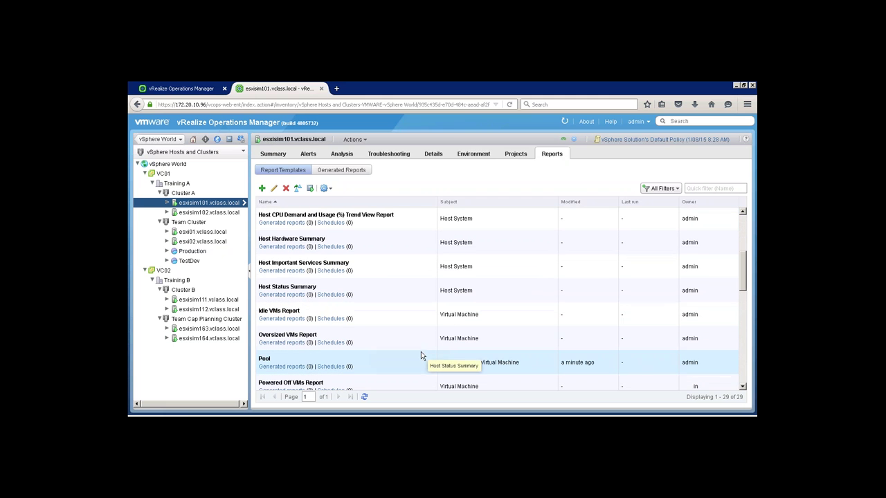
scroll(419, 355, down, 4)
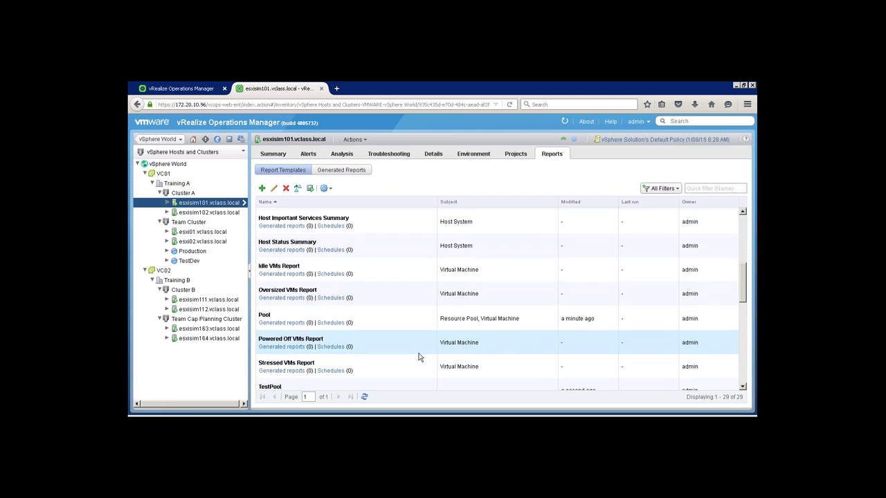
scroll(418, 358, down, 4)
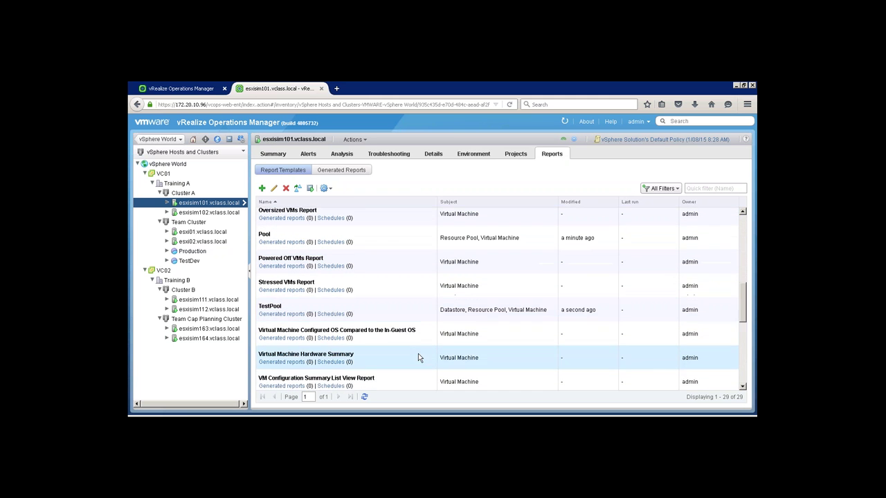
scroll(418, 357, down, 1)
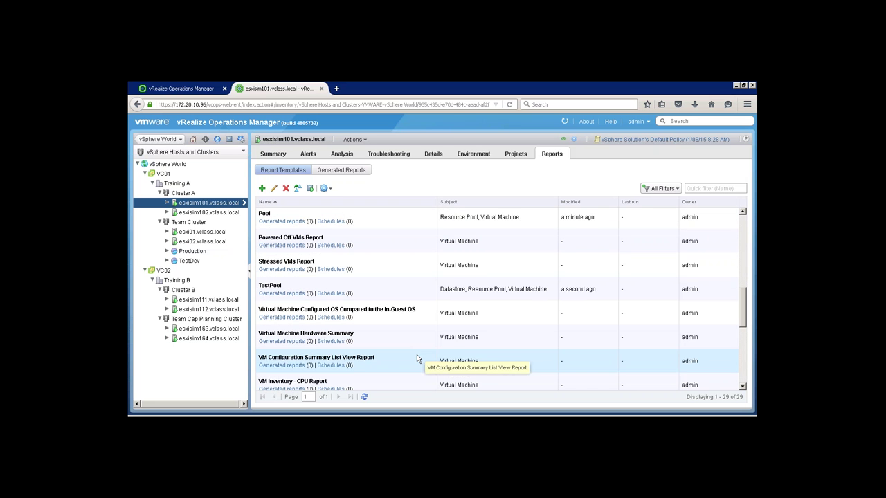
scroll(416, 357, down, 1)
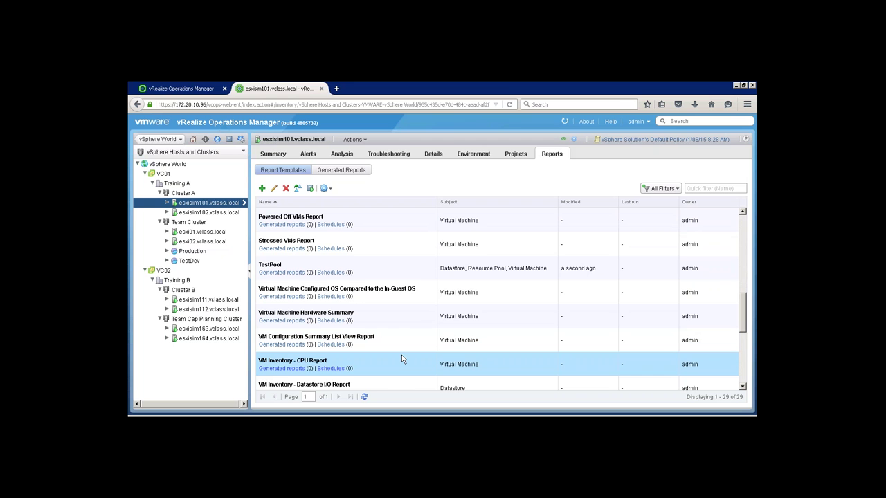
click(311, 189)
click(360, 173)
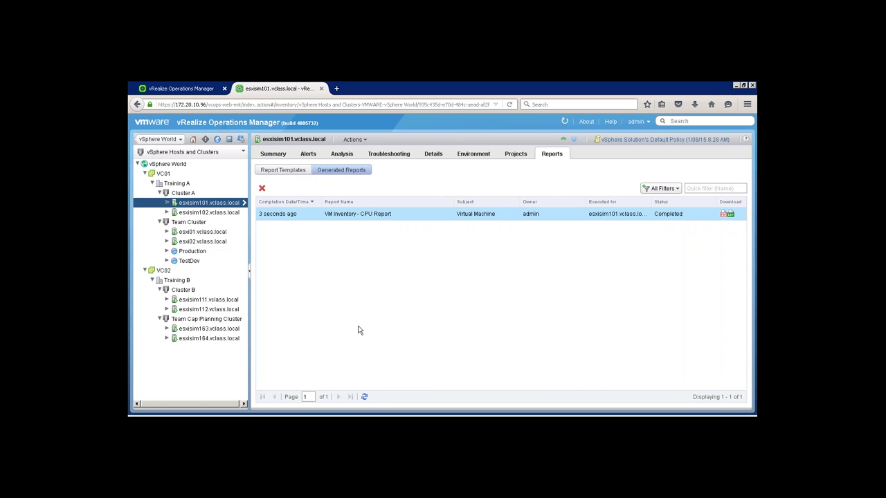
- Download the completed VM Inventory - CPU Report as a PDF and open it for viewing
click(723, 216)
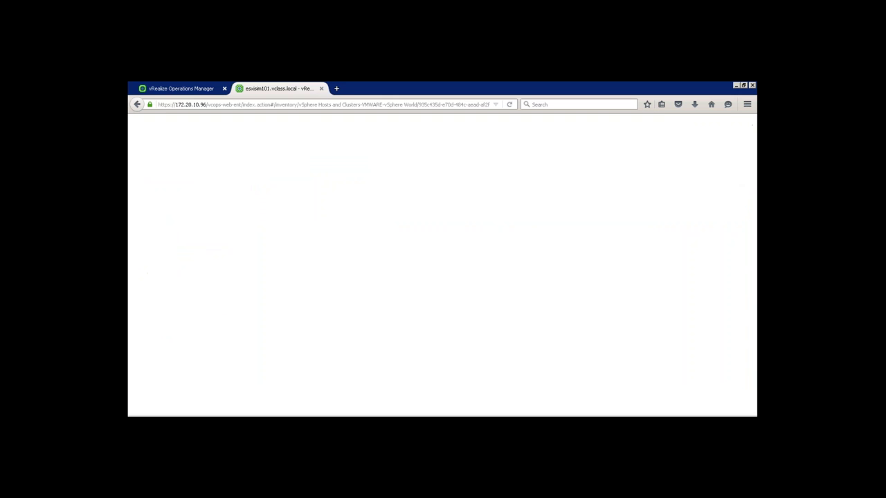
click(388, 245)
click(473, 295)
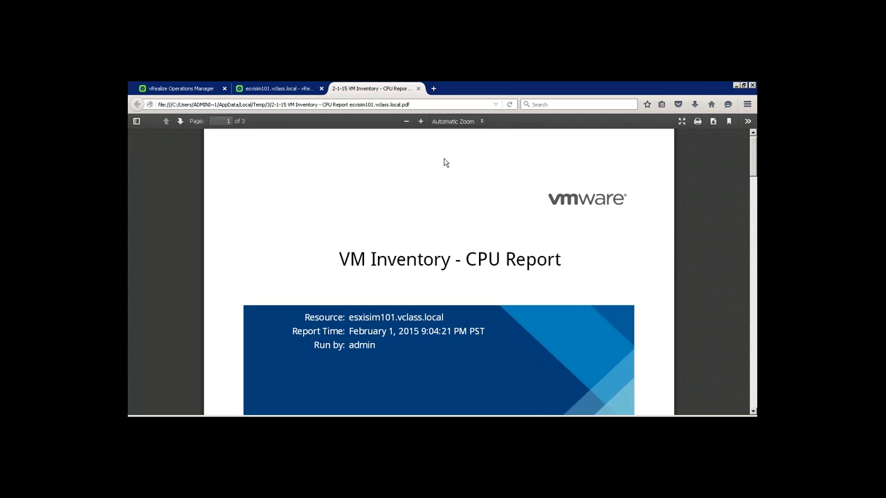
- Read through the CPU report's cover, table of contents and per-VM CPU table, and close the report
scroll(457, 152, down, 2)
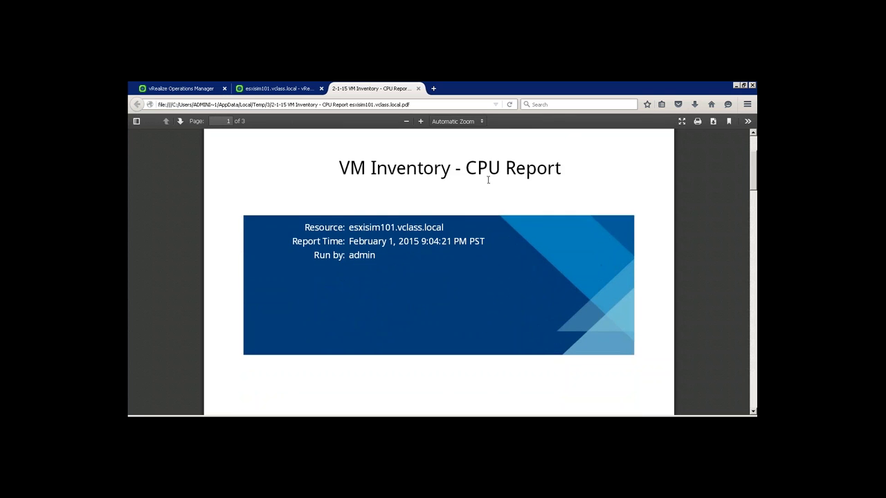
scroll(488, 181, down, 2)
scroll(484, 182, down, 8)
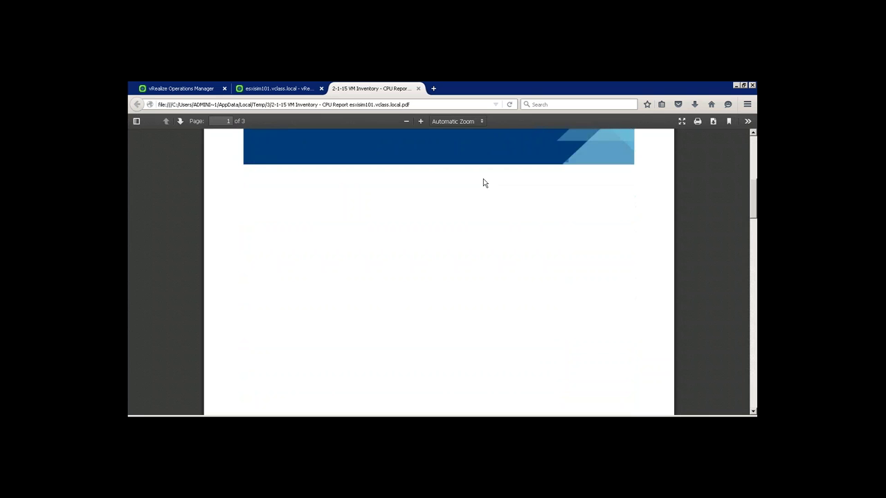
scroll(484, 182, down, 5)
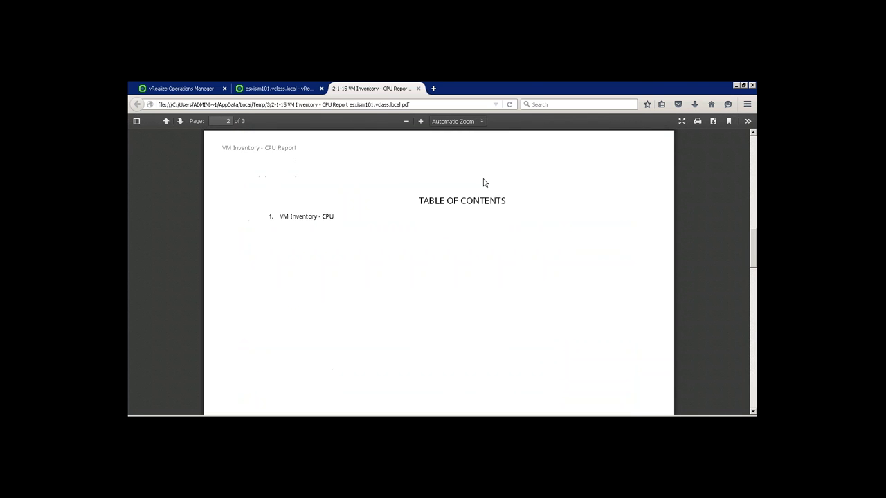
scroll(358, 192, down, 2)
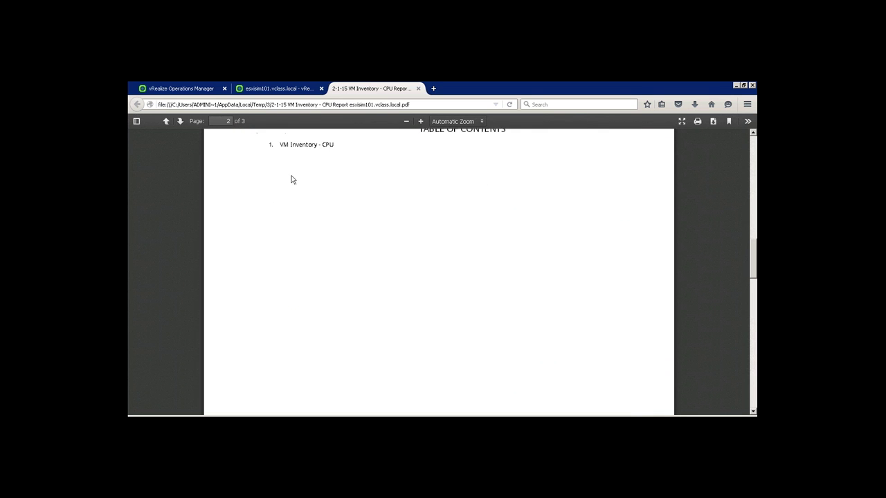
scroll(407, 158, down, 2)
scroll(407, 162, down, 8)
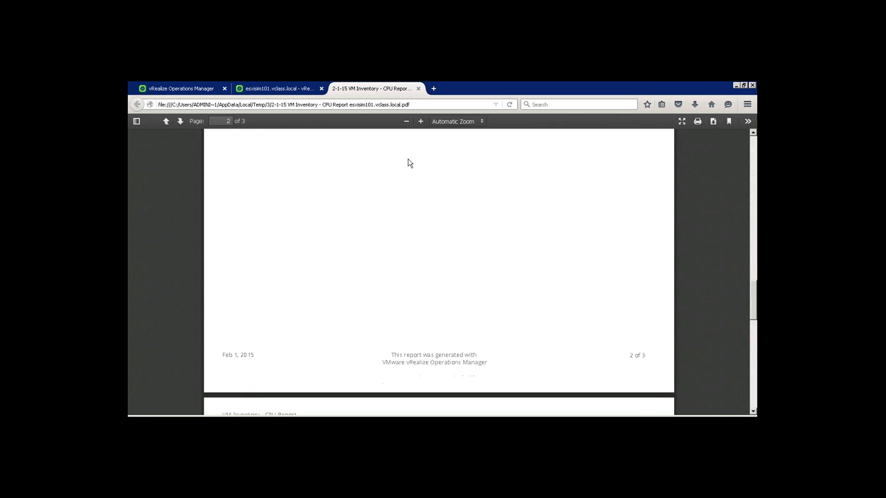
scroll(408, 162, down, 5)
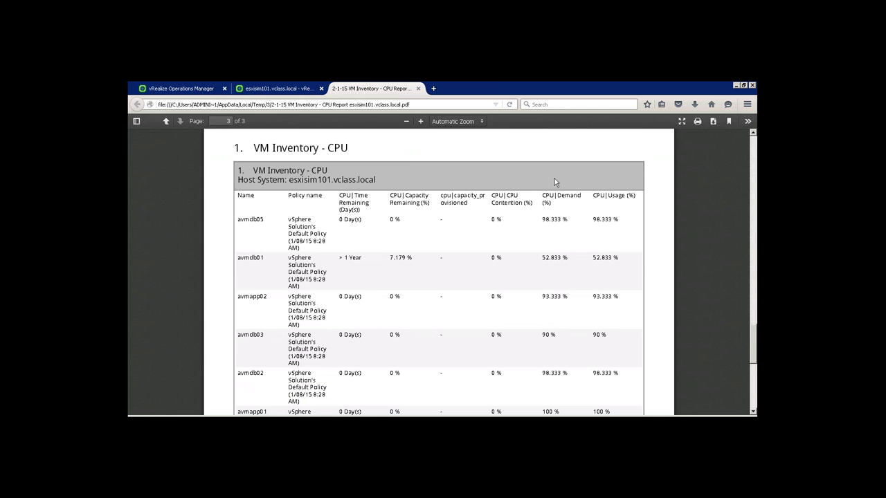
scroll(554, 182, down, 3)
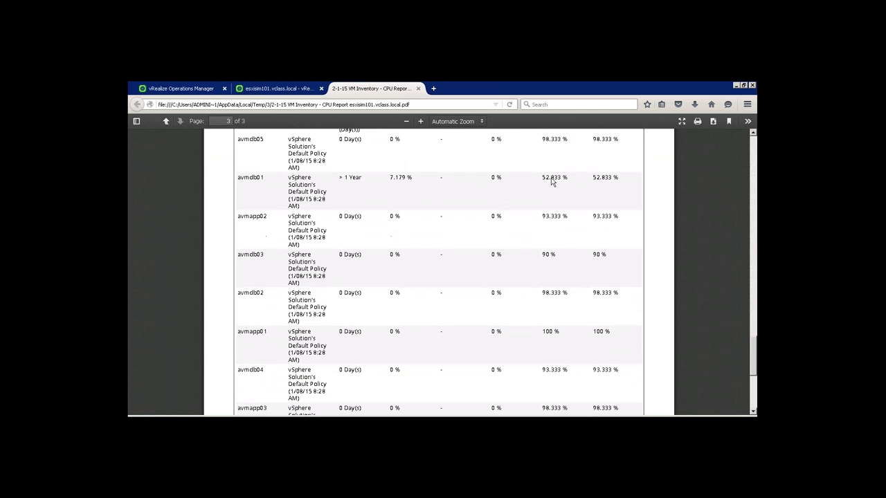
scroll(543, 182, down, 3)
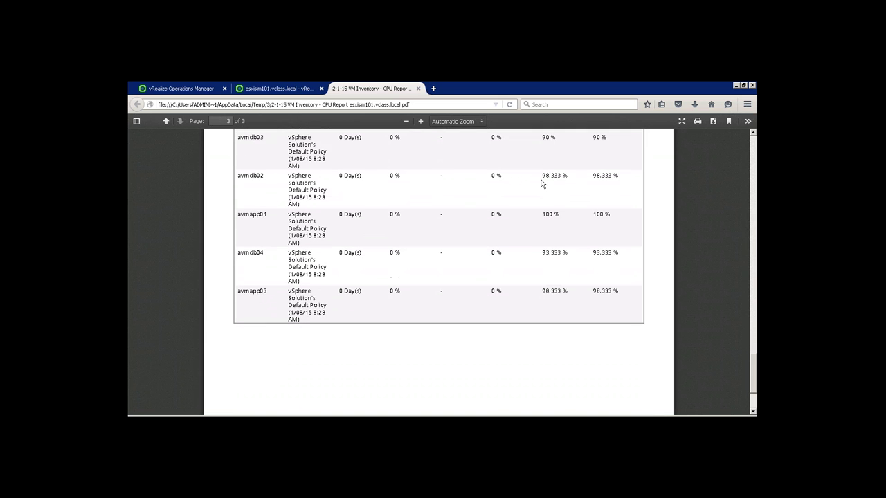
scroll(541, 183, up, 3)
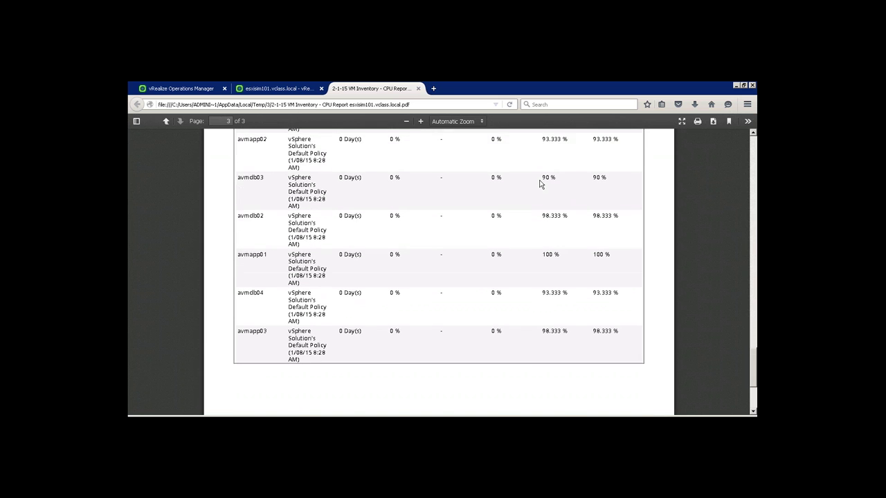
scroll(539, 184, up, 1)
scroll(528, 182, up, 10)
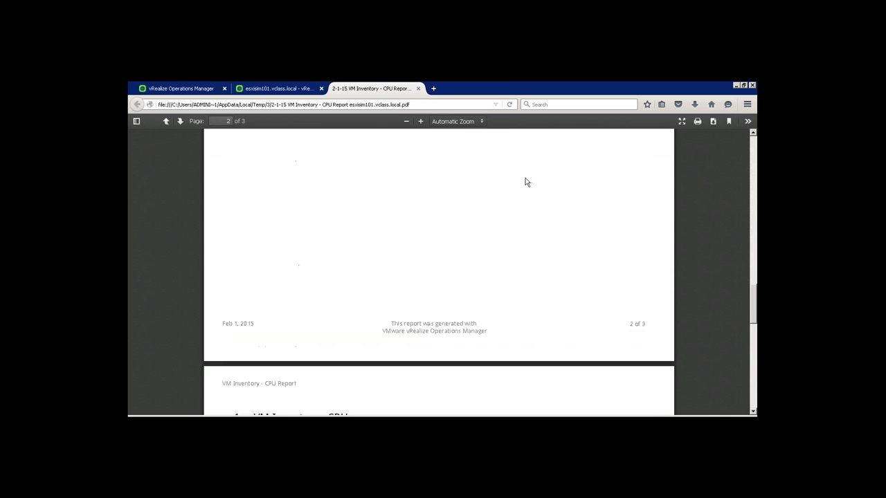
scroll(516, 182, up, 5)
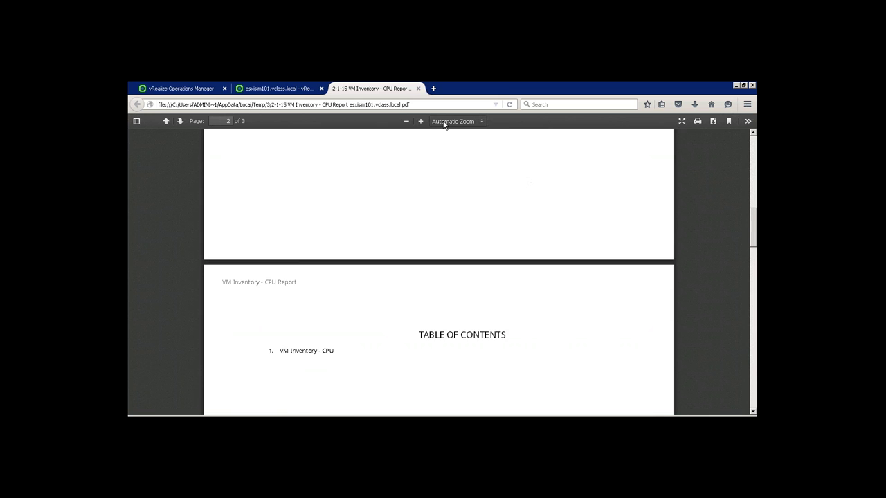
click(418, 89)
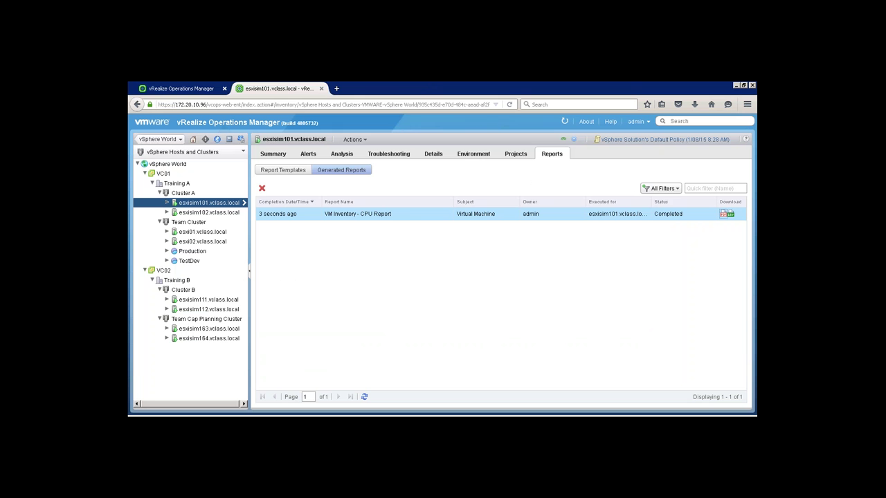
- View the host's summary and check the cluster and node status on the Administration page before returning to the host
click(275, 155)
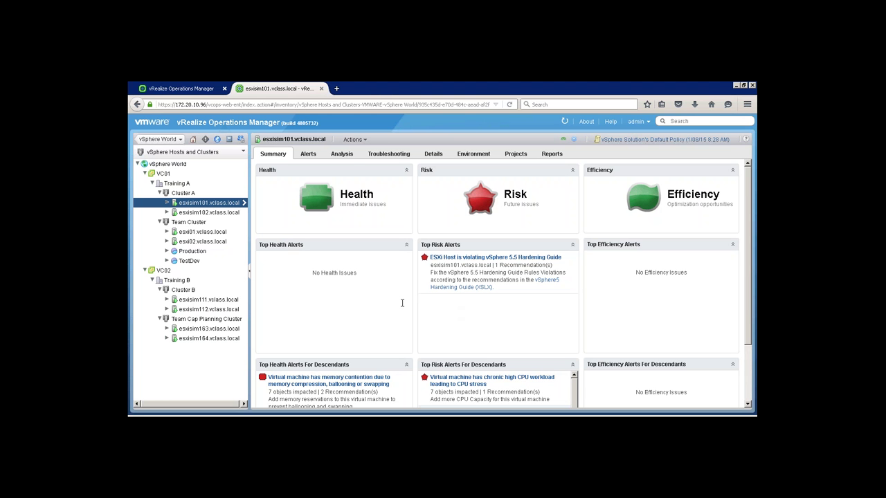
click(179, 90)
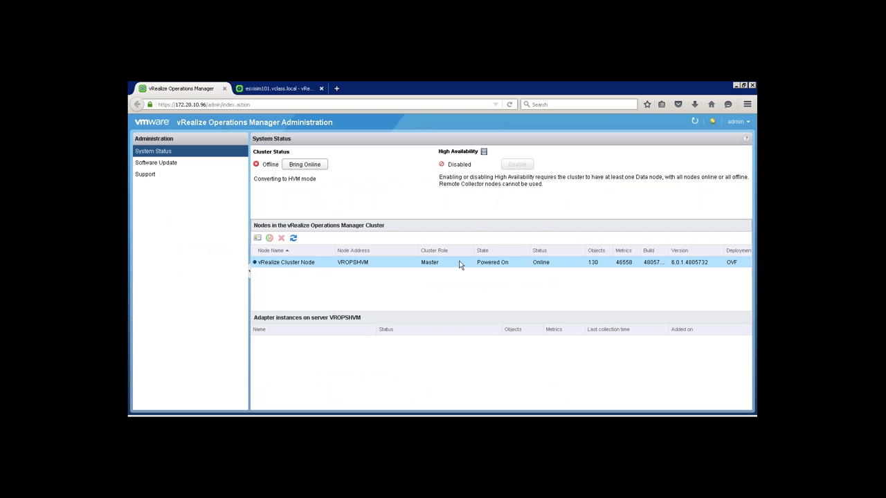
click(290, 90)
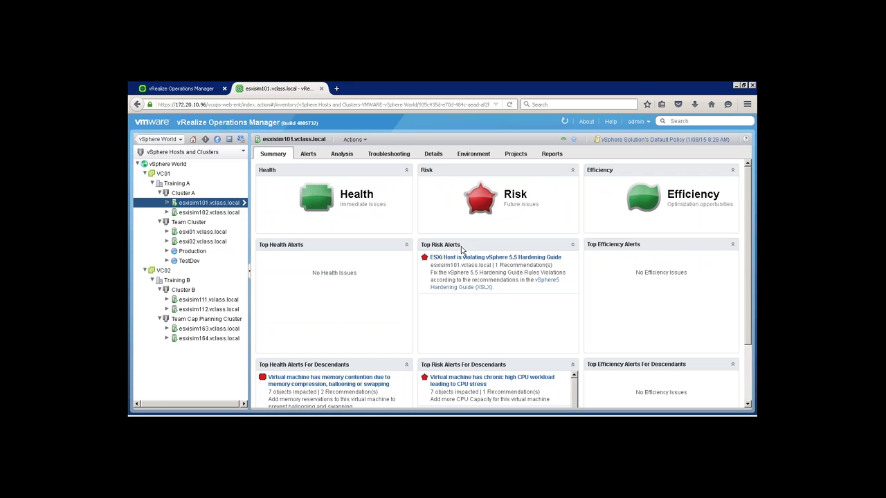
- Step up the inventory hierarchy from Training A through VC01 to vSphere World to view their summaries
click(177, 184)
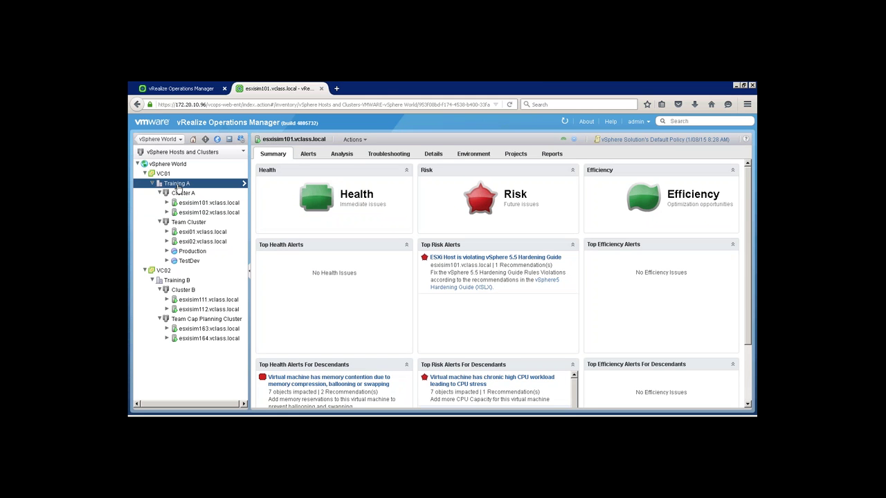
click(166, 175)
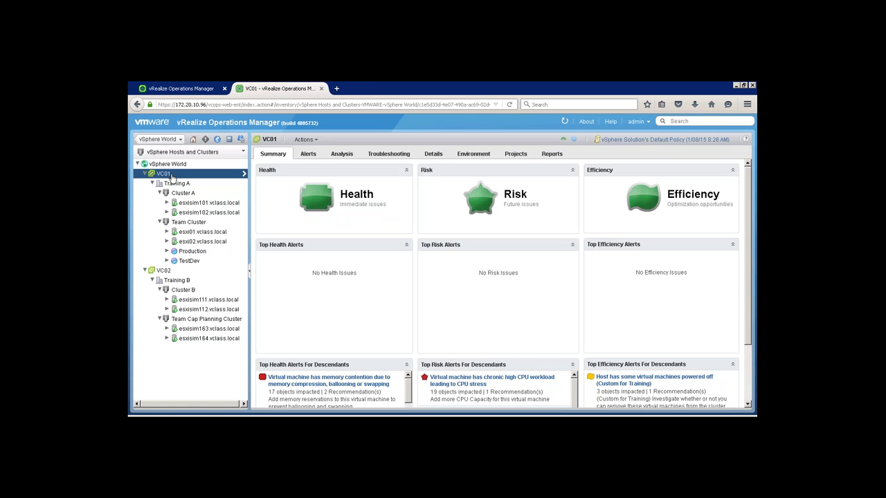
click(172, 166)
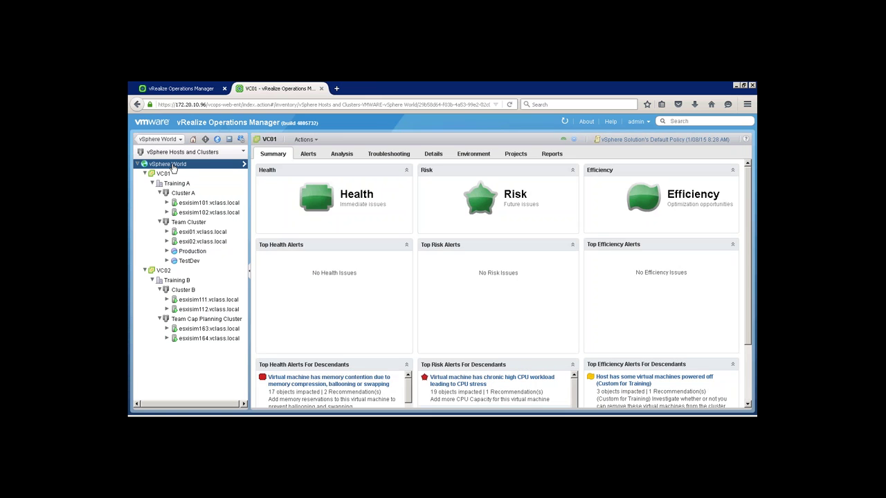